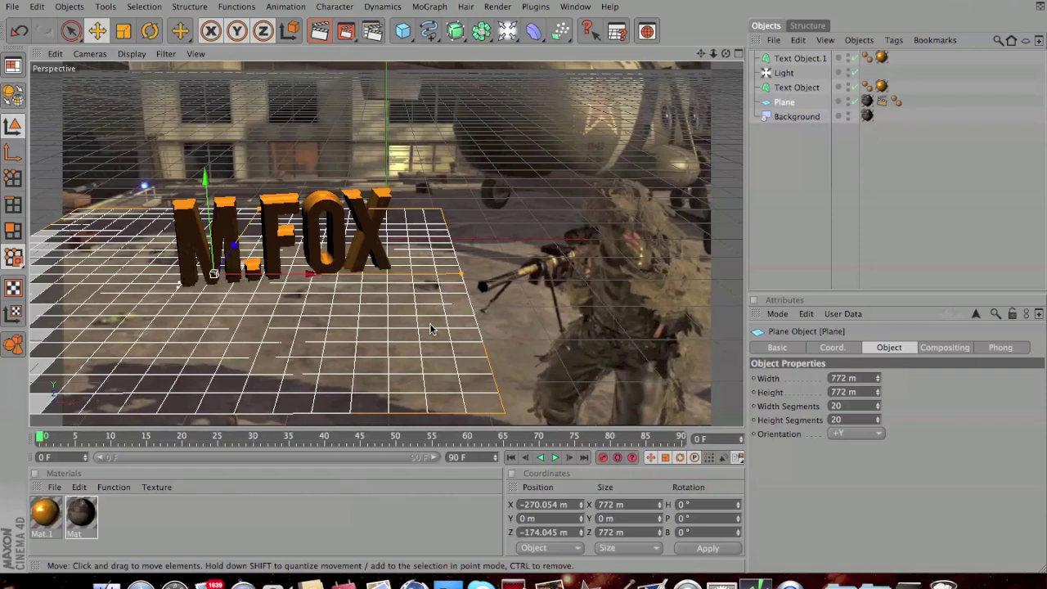
Add a torus primitive to the scene and apply the orange Mat.1 material to it
{"action": "left_click", "coordinate": [403, 37]}
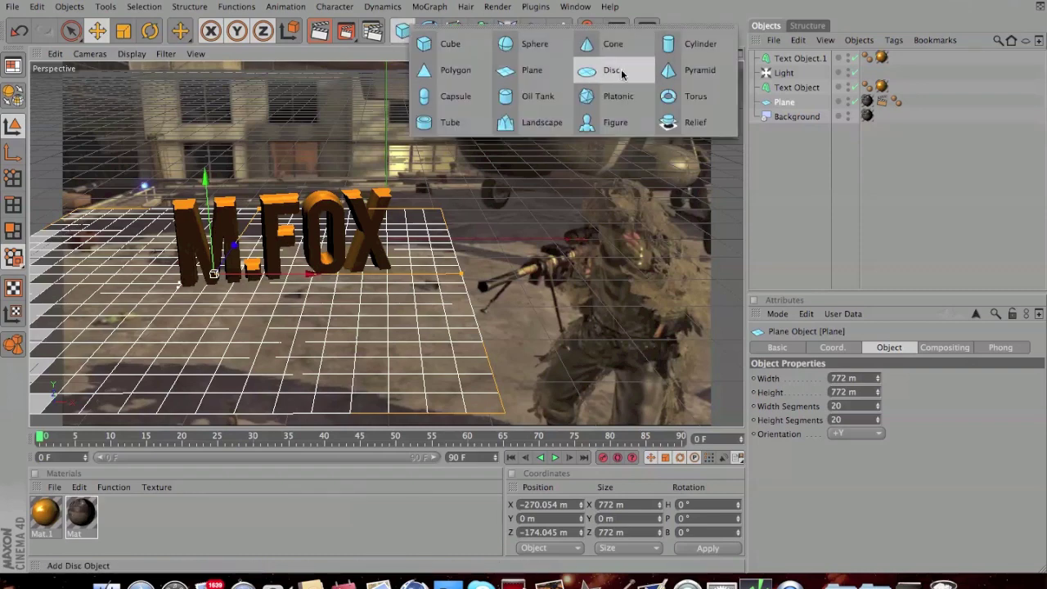
{"action": "left_click", "coordinate": [687, 98]}
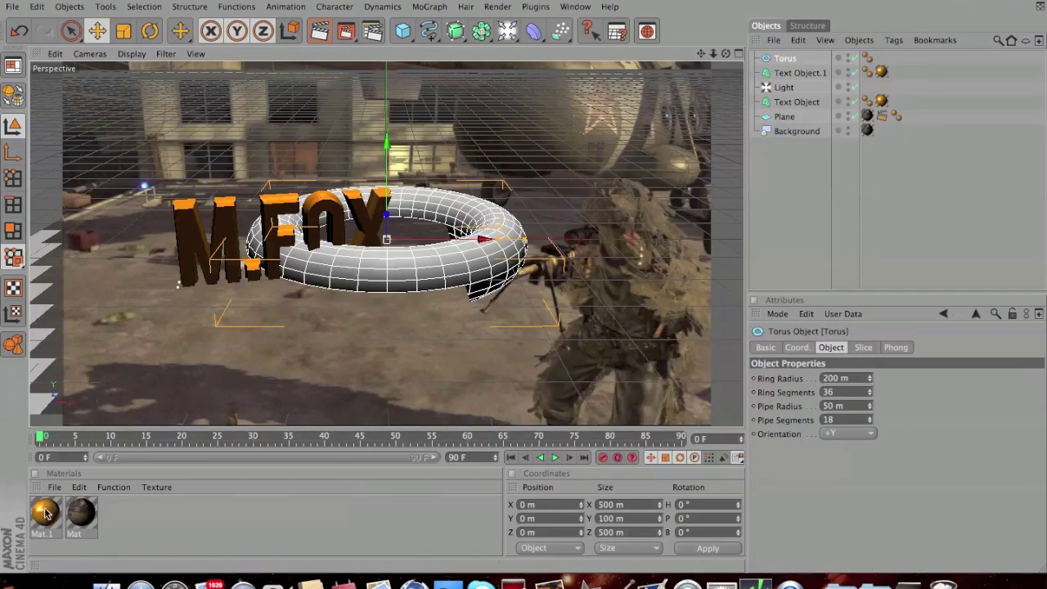
{"action": "left_click_drag", "start_coordinate": [45, 512], "coordinate": [368, 262]}
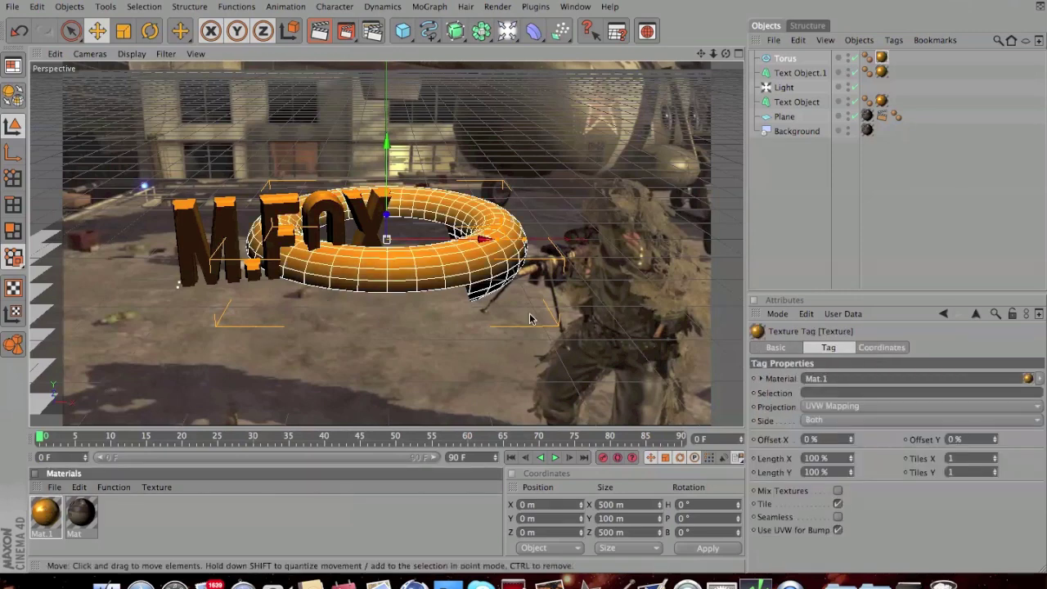
Set the torus's ring radius to 180 m, ring segments to 100, pipe radius to 35 m and pipe segments to 100
{"action": "left_click", "coordinate": [785, 59]}
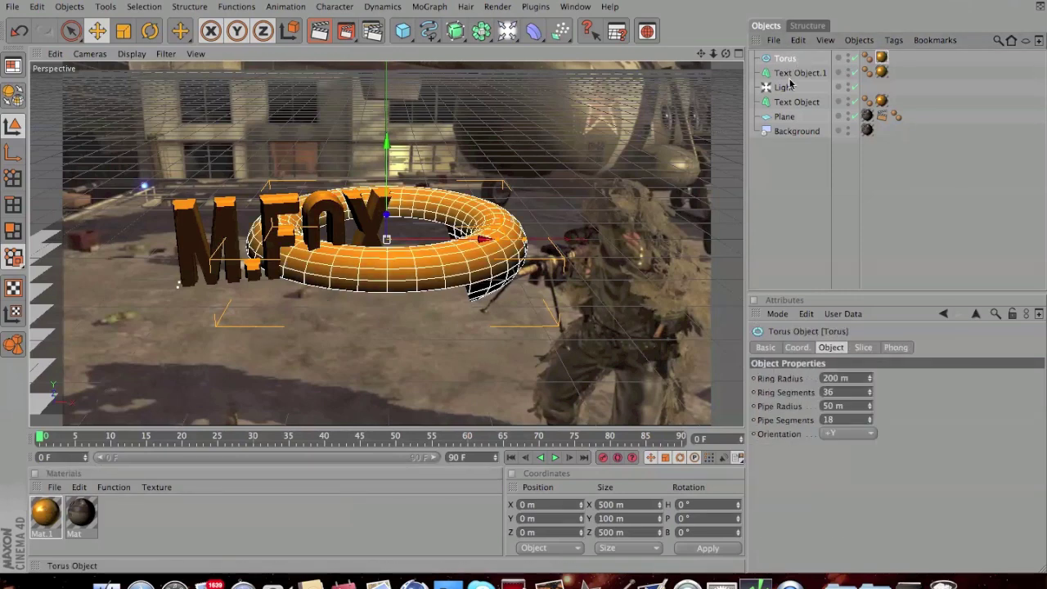
{"action": "left_click_drag", "start_coordinate": [870, 385], "coordinate": [870, 385]}
{"action": "left_click", "coordinate": [870, 381]}
{"action": "left_click", "coordinate": [870, 381]}
{"action": "left_click", "coordinate": [870, 381]}
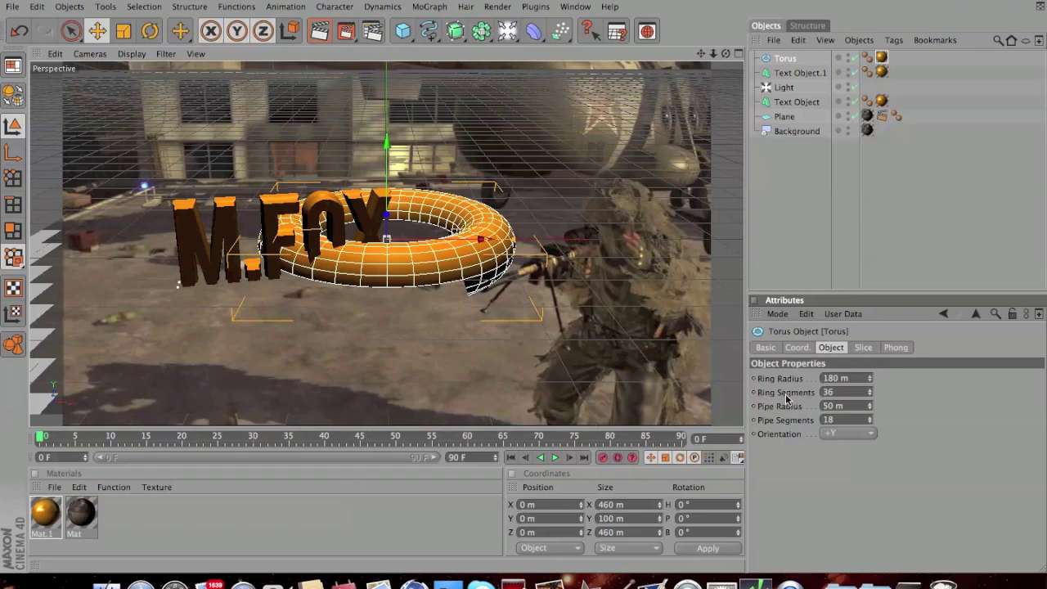
{"action": "left_click", "coordinate": [870, 390]}
{"action": "left_click_drag", "start_coordinate": [872, 395], "coordinate": [871, 390]}
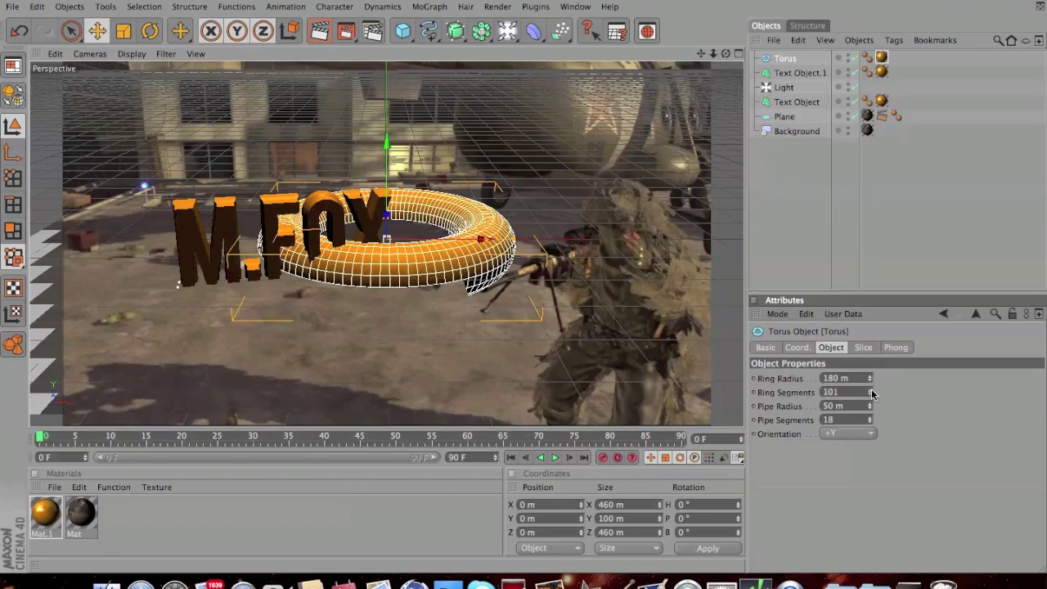
{"action": "left_click", "coordinate": [871, 395]}
{"action": "left_click_drag", "start_coordinate": [870, 417], "coordinate": [872, 413]}
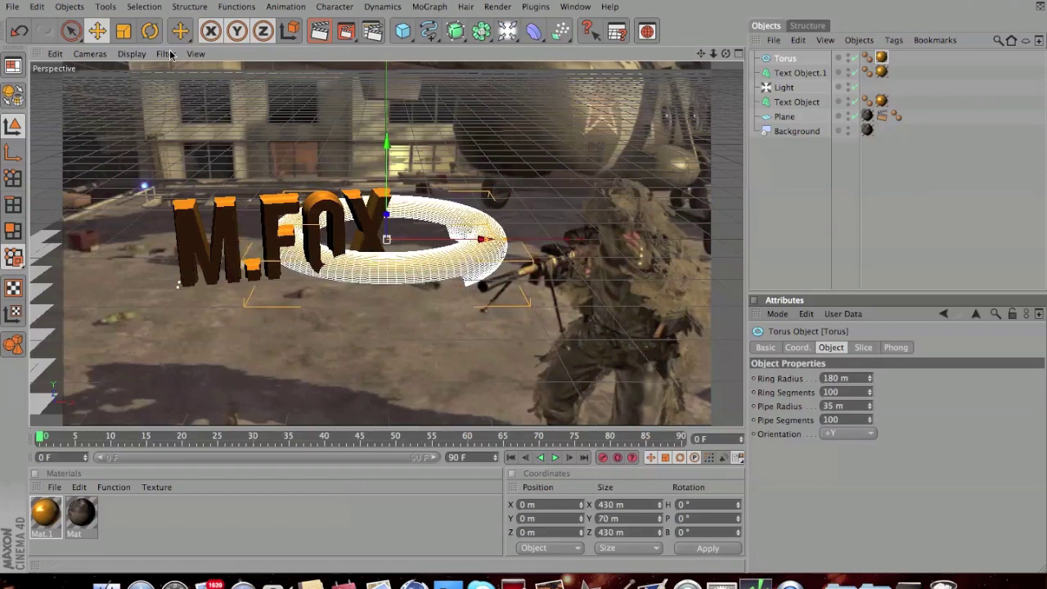
Rotate the torus to about H 23°, P 24°, B 5°, move it to about X -254, Y 22, Z -119 m around the text, and preview the render
{"action": "left_click", "coordinate": [150, 31]}
{"action": "left_click_drag", "start_coordinate": [377, 211], "coordinate": [393, 238]}
{"action": "left_click", "coordinate": [97, 31]}
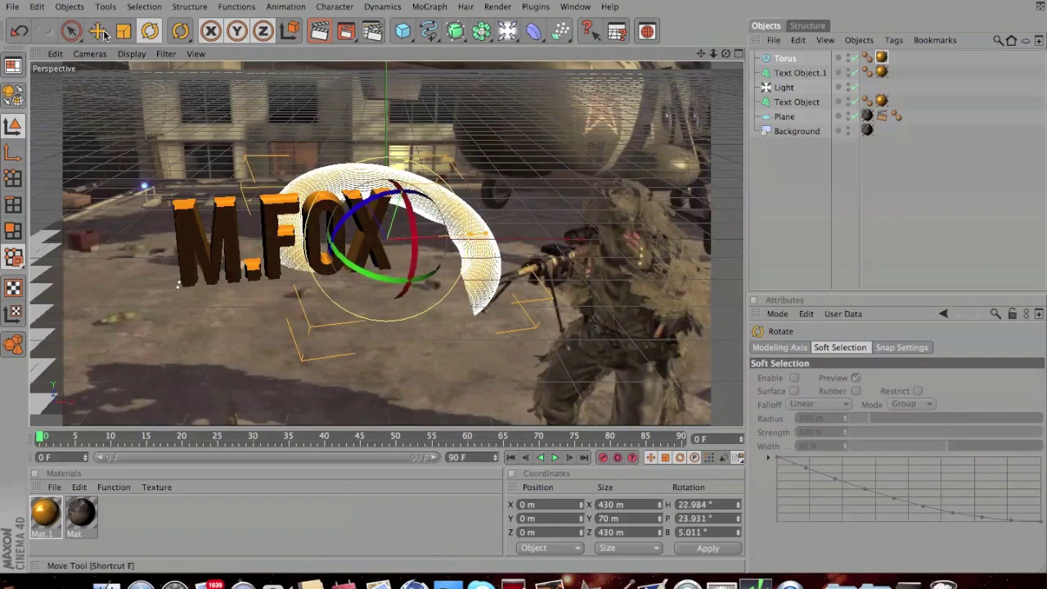
{"action": "left_click_drag", "start_coordinate": [470, 235], "coordinate": [327, 242]}
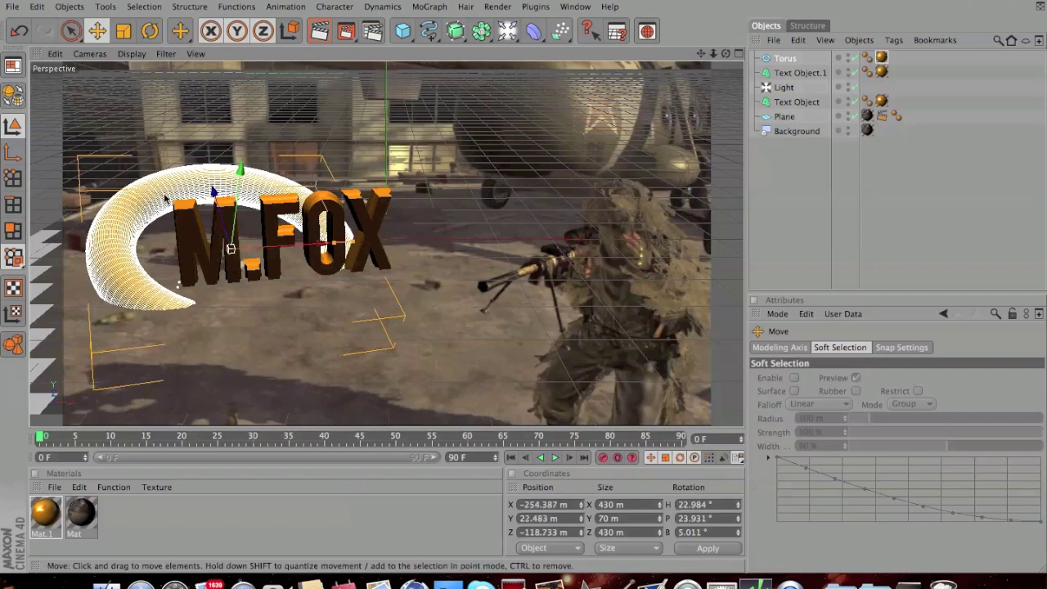
{"action": "left_click", "coordinate": [319, 33]}
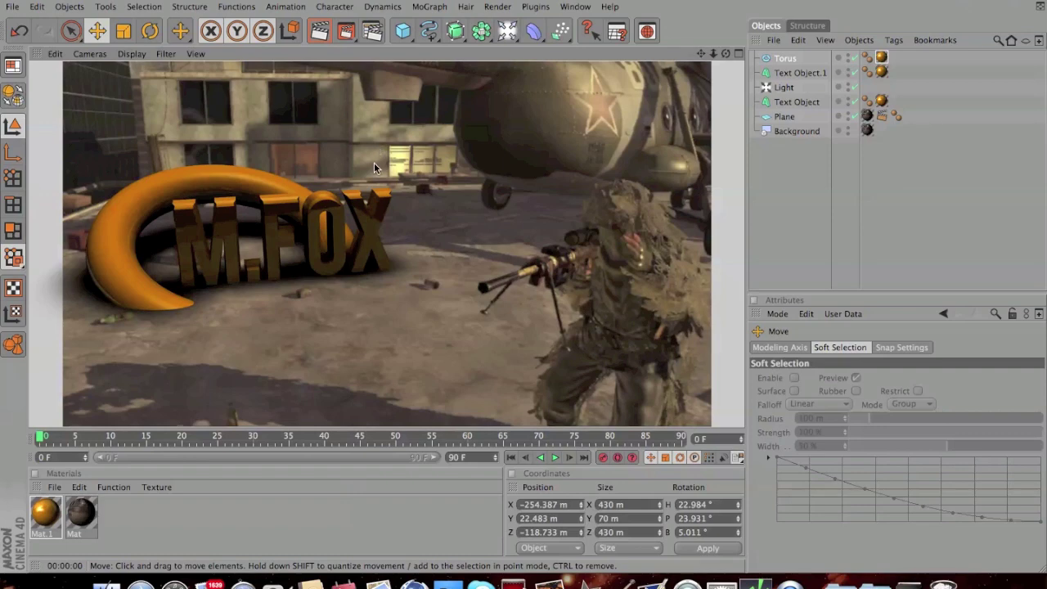
Check the output, save and anti-aliasing render settings, and add the Ambient Occlusion, Global Illumination and Depth of Field effects
{"action": "left_click", "coordinate": [373, 33]}
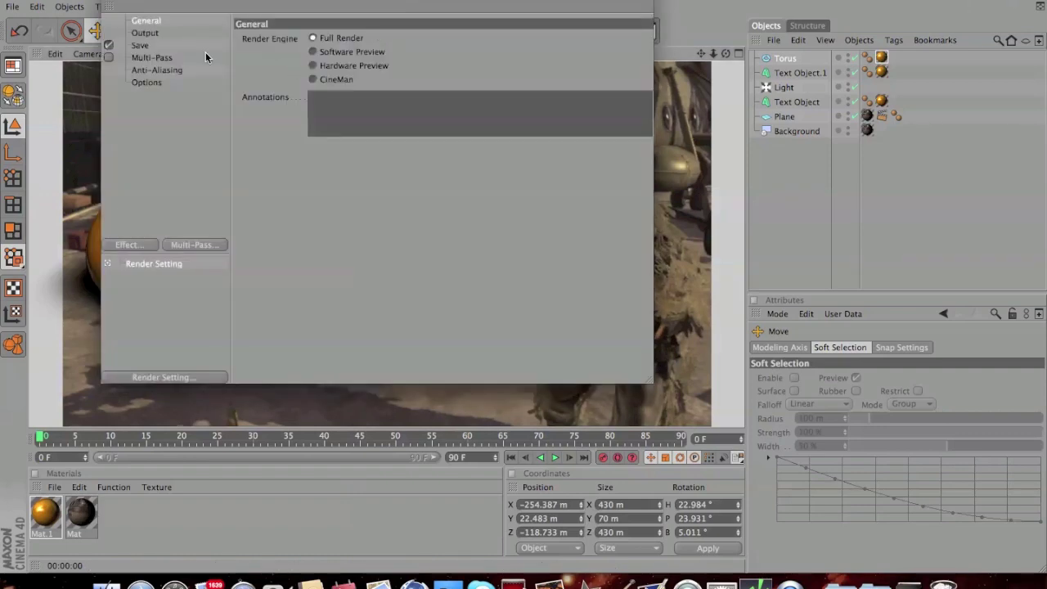
{"action": "left_click", "coordinate": [146, 33]}
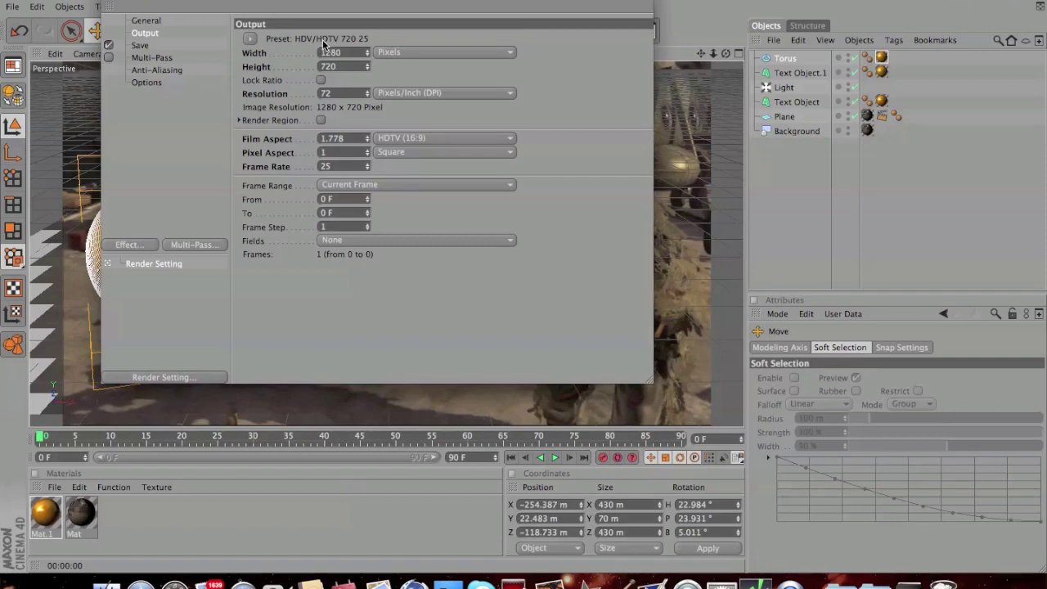
{"action": "left_click", "coordinate": [141, 45]}
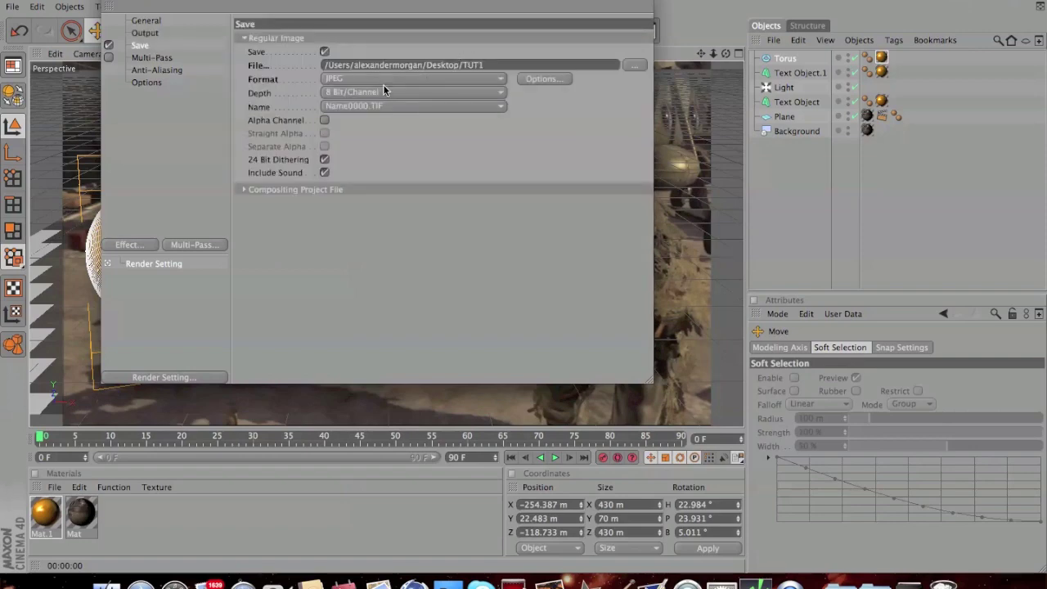
{"action": "left_click", "coordinate": [175, 70]}
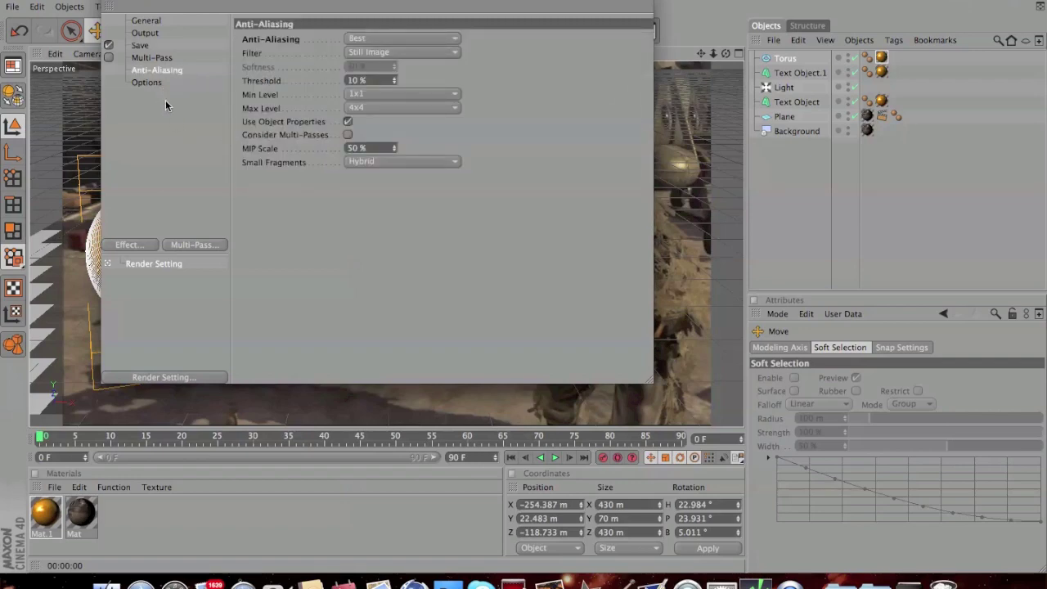
{"action": "left_click", "coordinate": [130, 244]}
{"action": "left_click", "coordinate": [201, 290]}
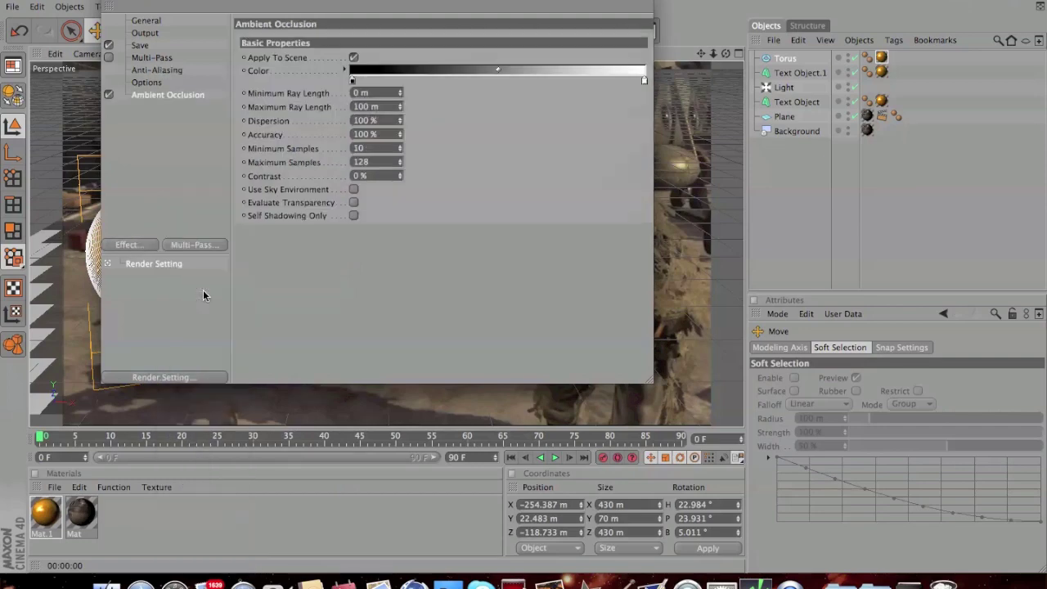
{"action": "left_click", "coordinate": [124, 243]}
{"action": "left_click", "coordinate": [201, 384]}
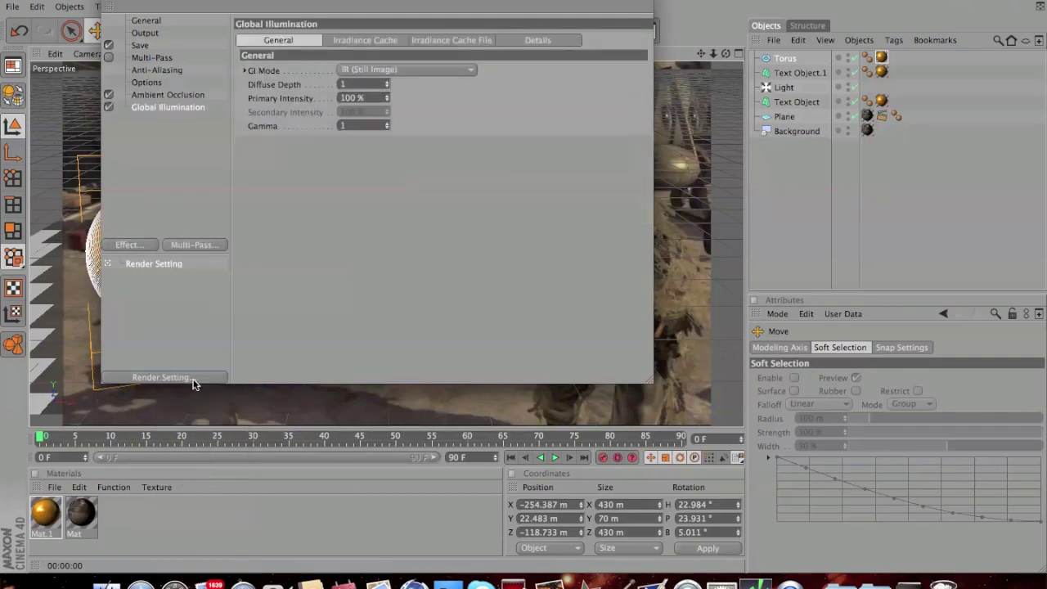
{"action": "left_click", "coordinate": [142, 244]}
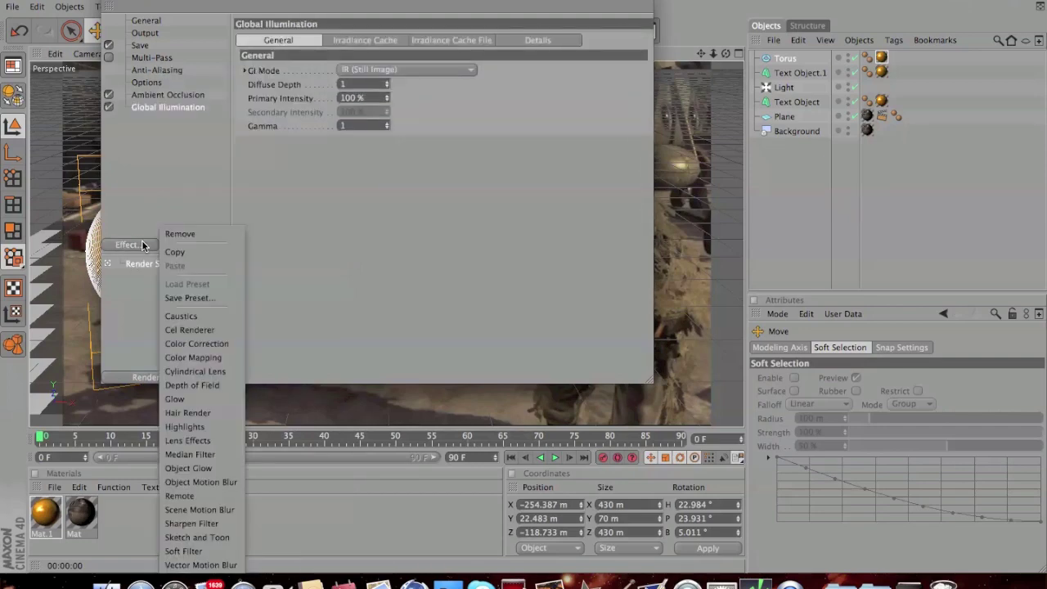
{"action": "left_click", "coordinate": [195, 385]}
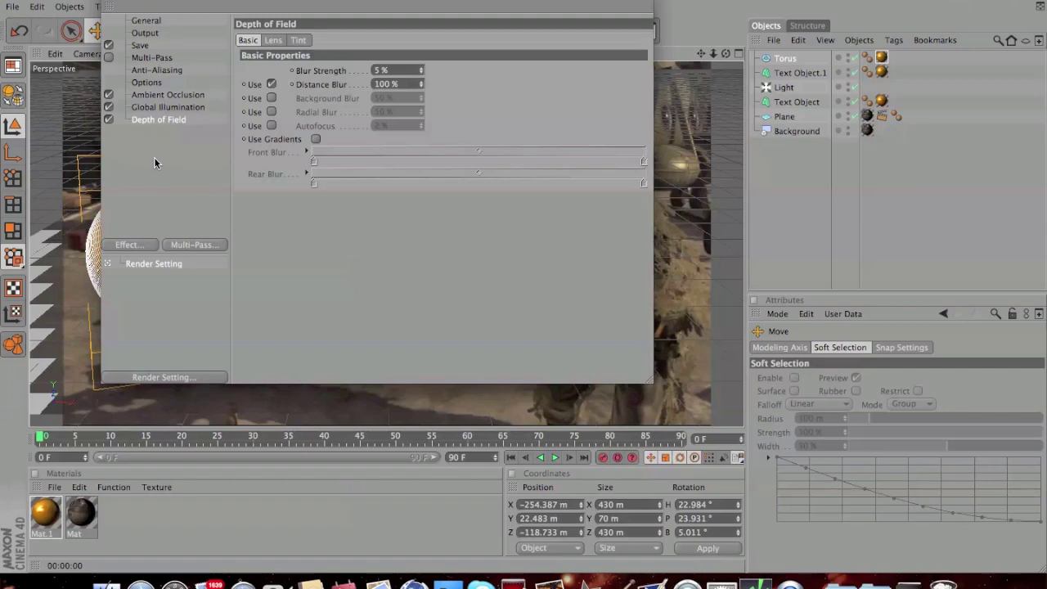
{"action": "left_click", "coordinate": [112, 0]}
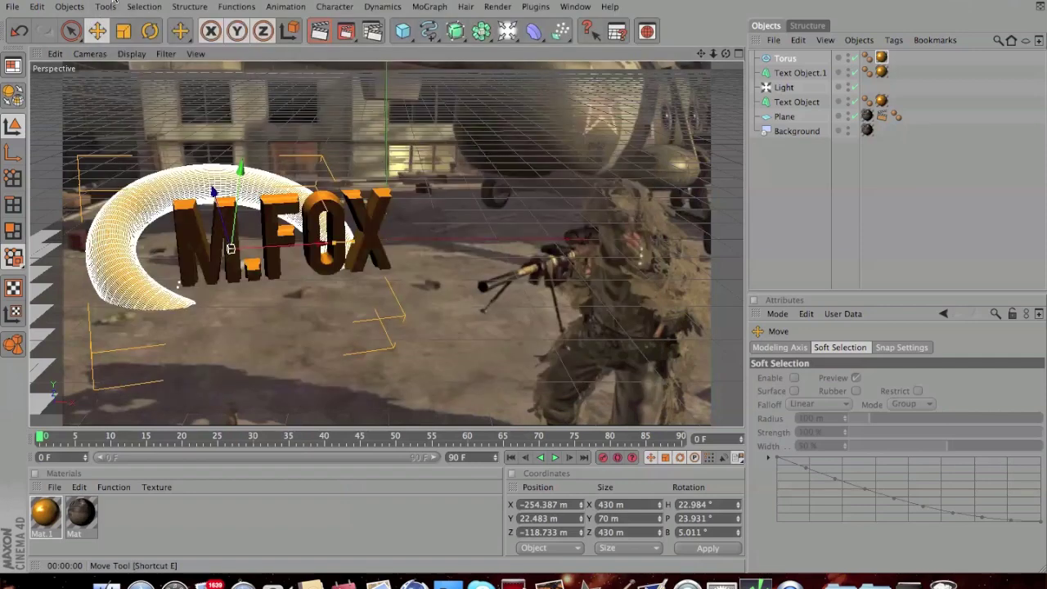
Render the scene in the Picture Viewer, overwriting TUT1.jpg, and clear the windows from the desktop
{"action": "left_click", "coordinate": [346, 30]}
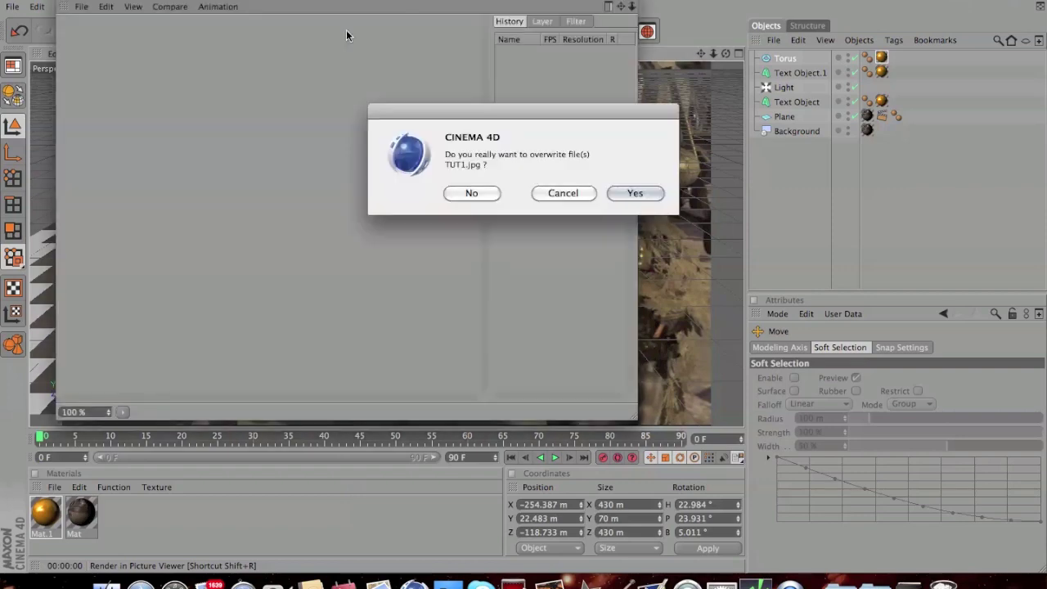
{"action": "left_click", "coordinate": [622, 194]}
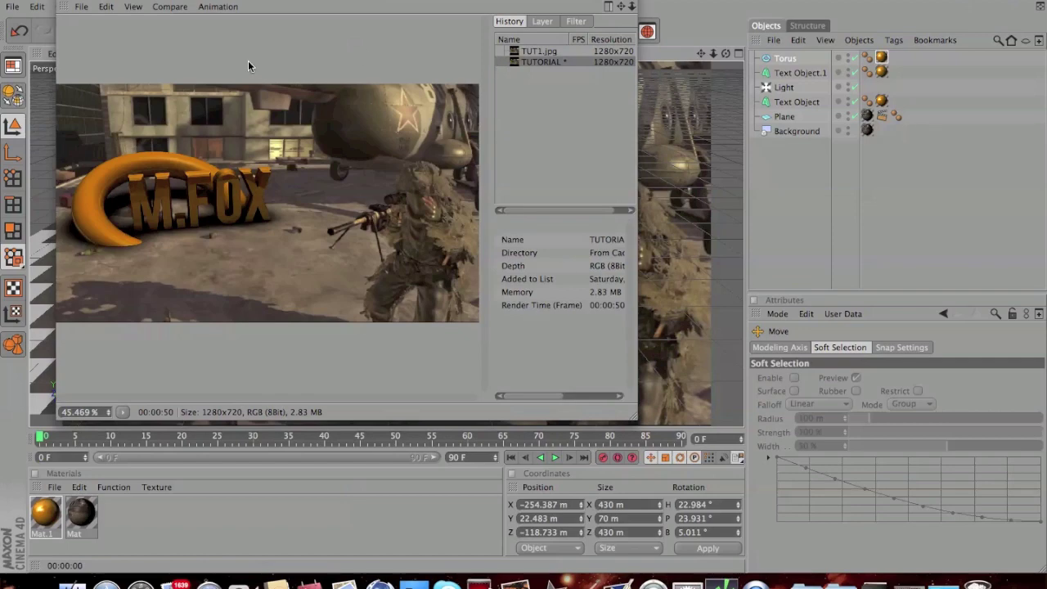
{"action": "left_click", "coordinate": [69, 4]}
{"action": "left_click", "coordinate": [30, 2]}
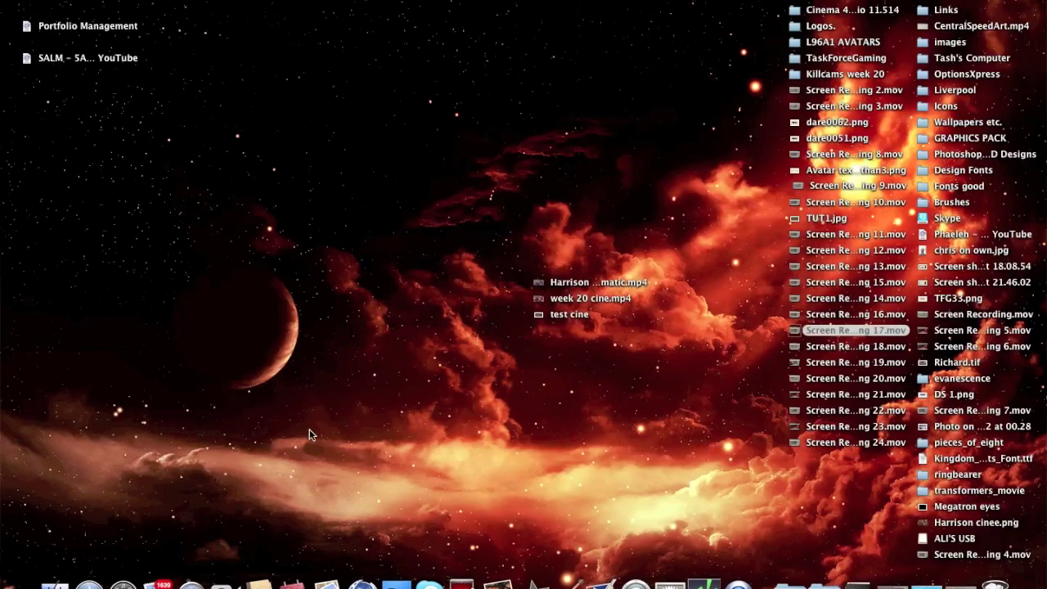
Switch to Photoshop and open the rendered TUT1.jpg from the Desktop folder
{"action": "left_click", "coordinate": [401, 577]}
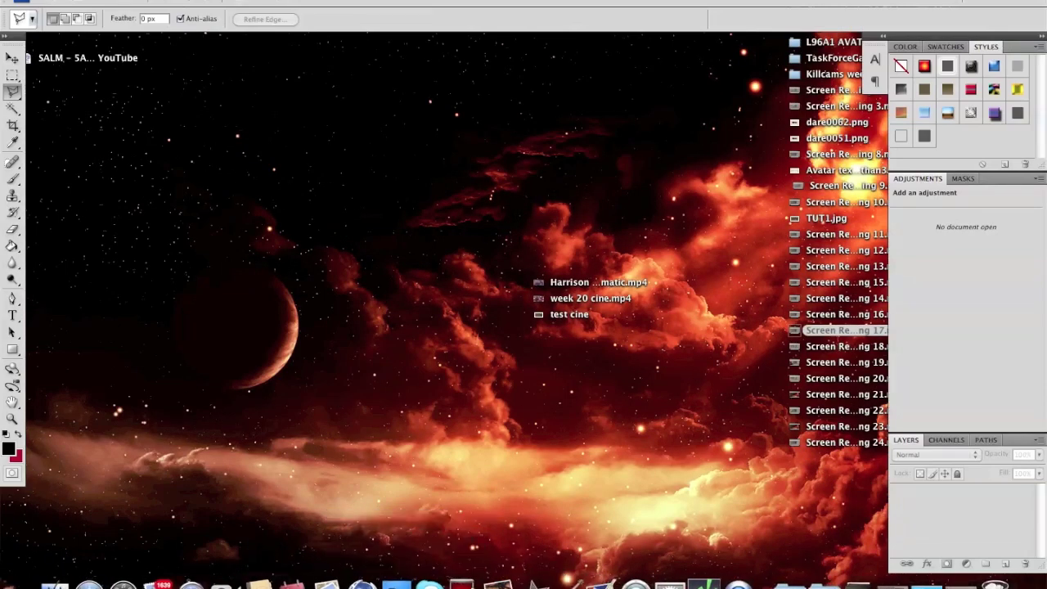
{"action": "left_click", "coordinate": [123, 2]}
{"action": "left_click", "coordinate": [129, 7]}
{"action": "scroll", "coordinate": [490, 208], "scroll_direction": "down", "scroll_amount": 10}
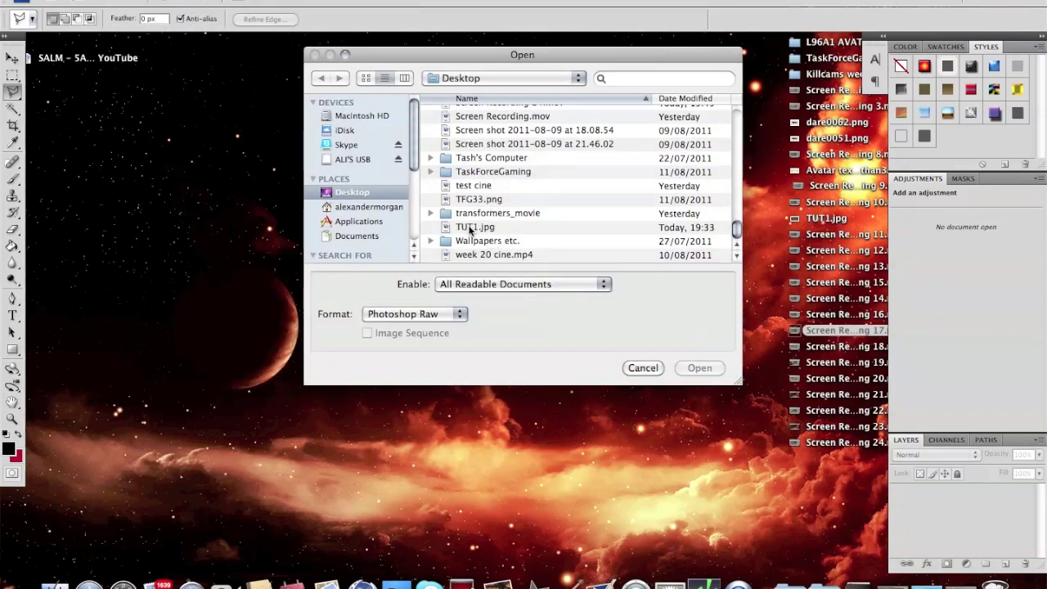
{"action": "double_click", "coordinate": [470, 231]}
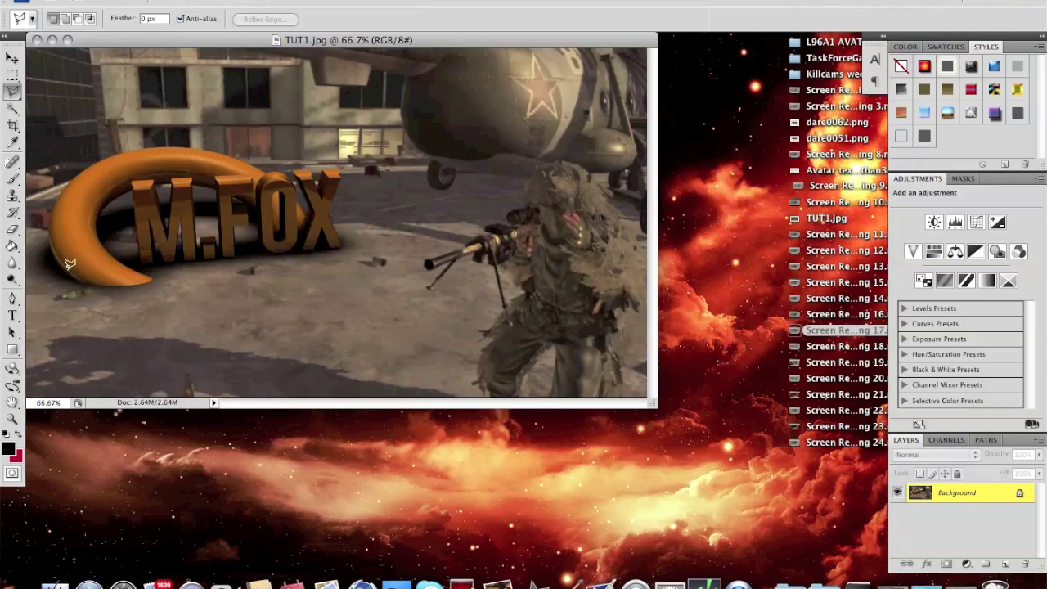
Select the background behind the torus, M.FOX text and soldier with the Polygonal Lasso, tracing along their upper outlines
{"action": "left_click", "coordinate": [13, 95]}
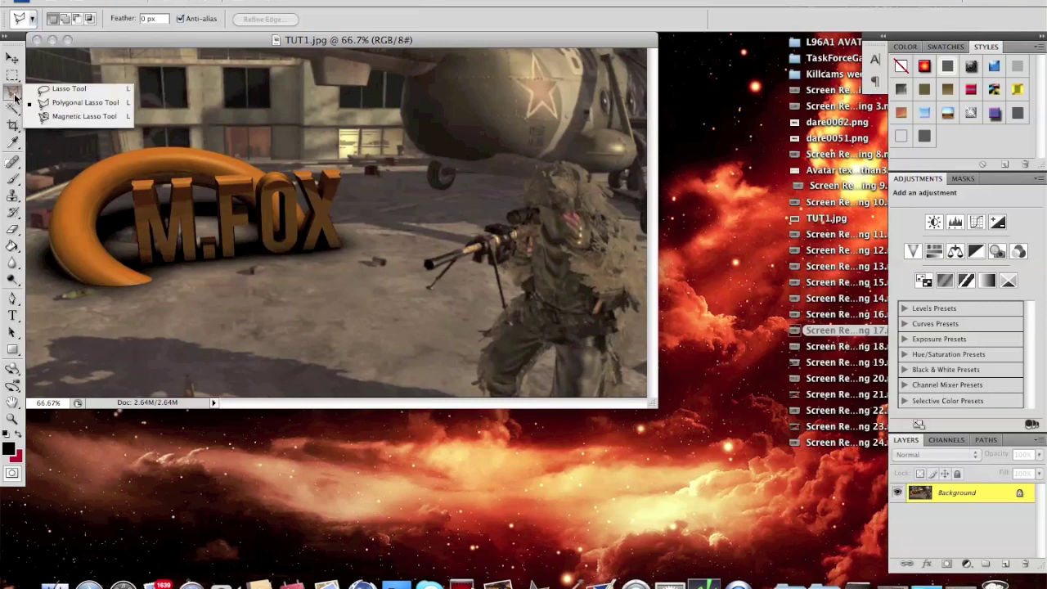
{"action": "left_click", "coordinate": [75, 105]}
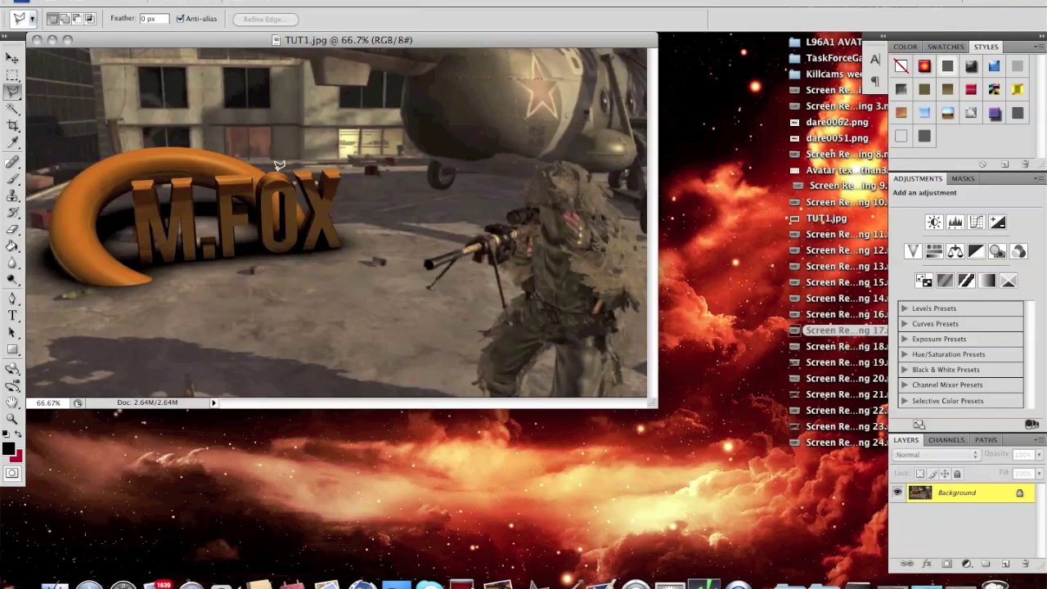
{"action": "left_click", "coordinate": [27, 268]}
{"action": "left_click", "coordinate": [78, 279]}
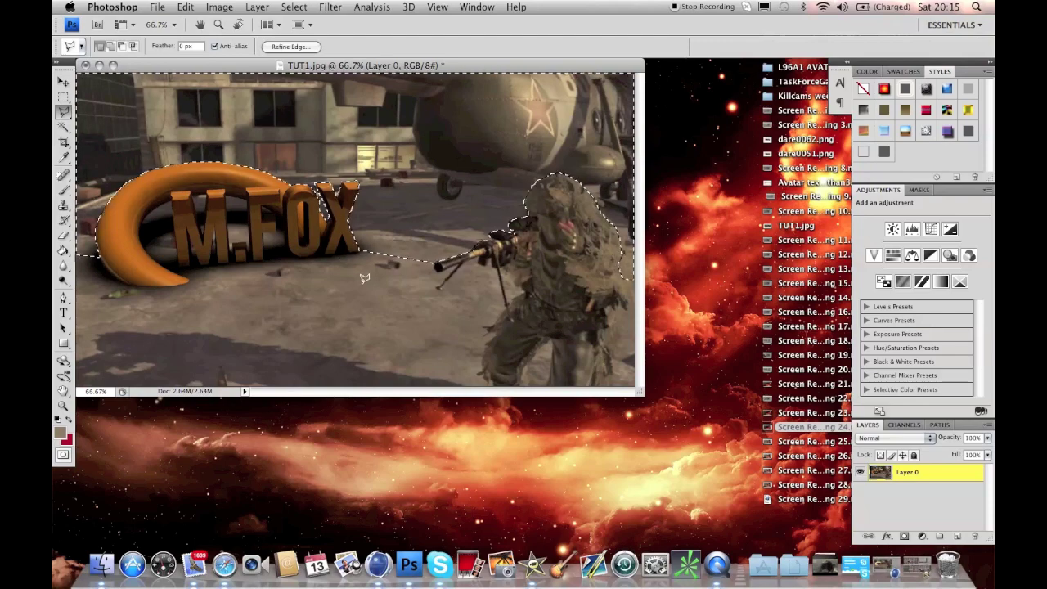
Apply a Gaussian Blur with a 7.0 pixel radius to the selected background and deselect it
{"action": "left_click", "coordinate": [333, 8]}
{"action": "mouse_move", "coordinate": [384, 121]}
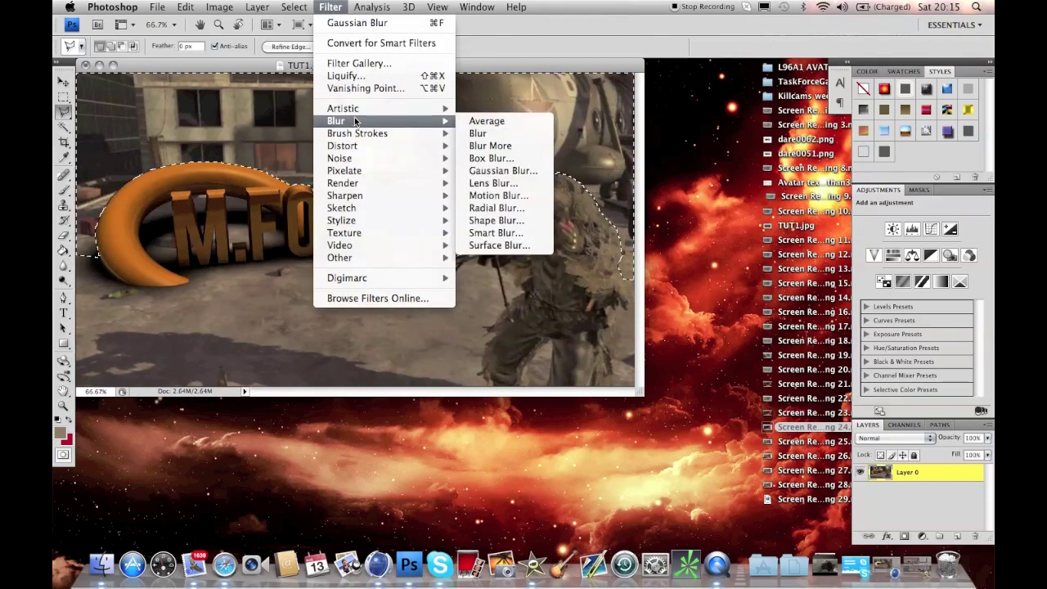
{"action": "left_click", "coordinate": [490, 171]}
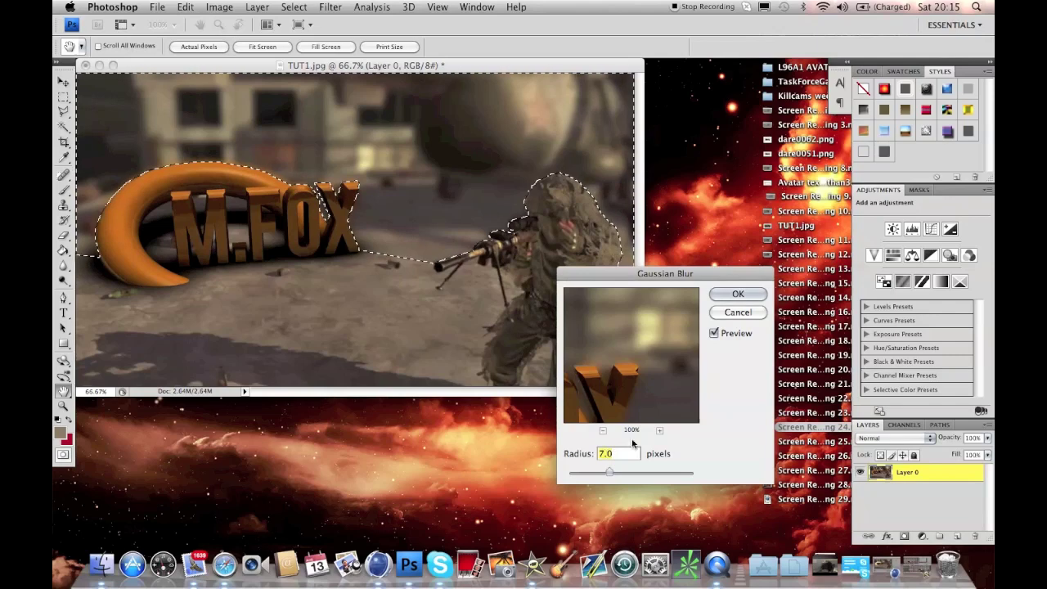
{"action": "left_click", "coordinate": [723, 295]}
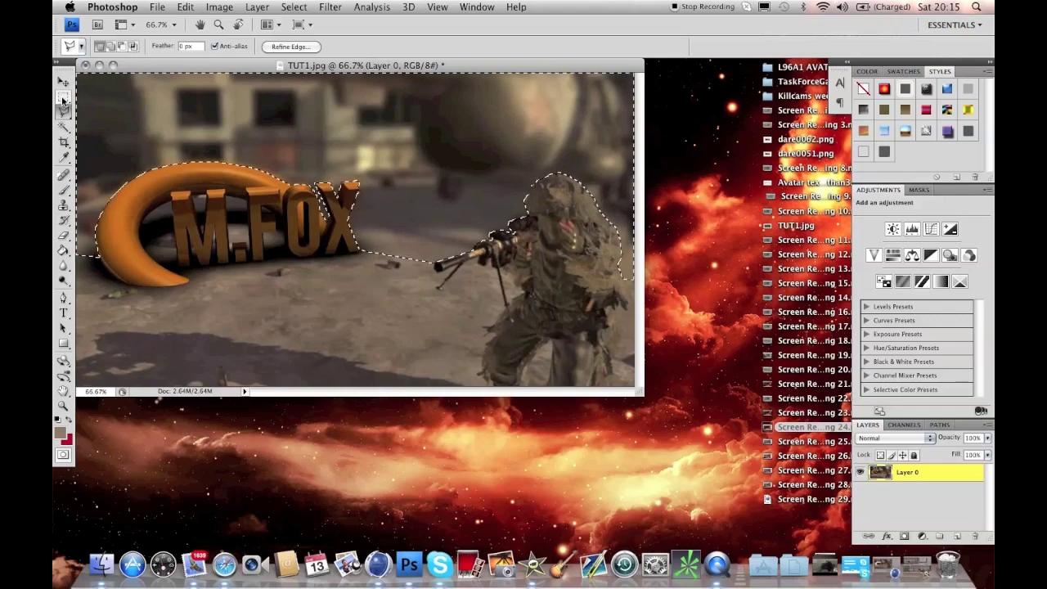
{"action": "left_click", "coordinate": [63, 98]}
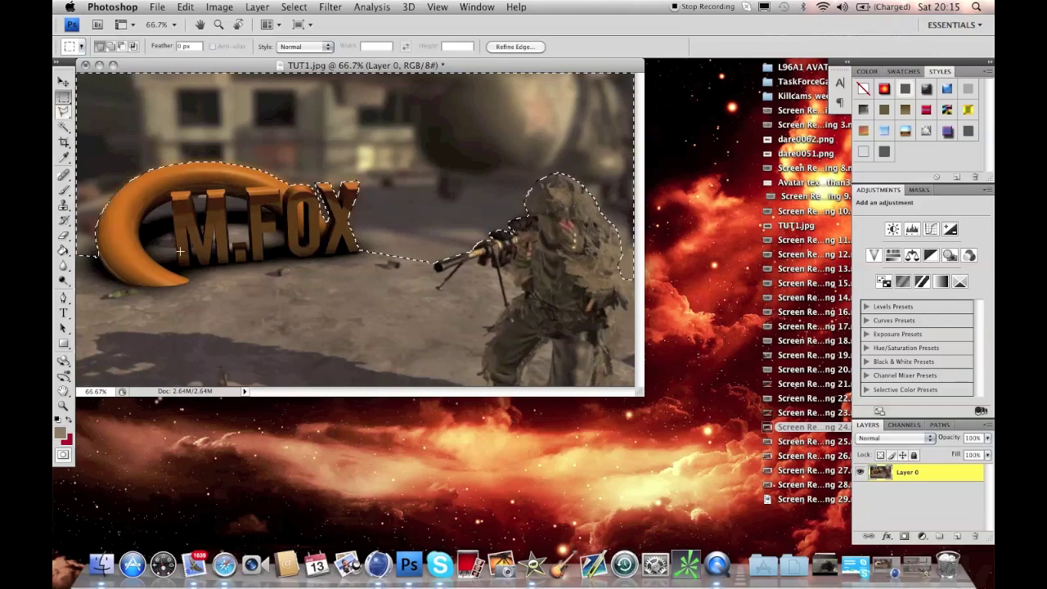
{"action": "left_click", "coordinate": [260, 302]}
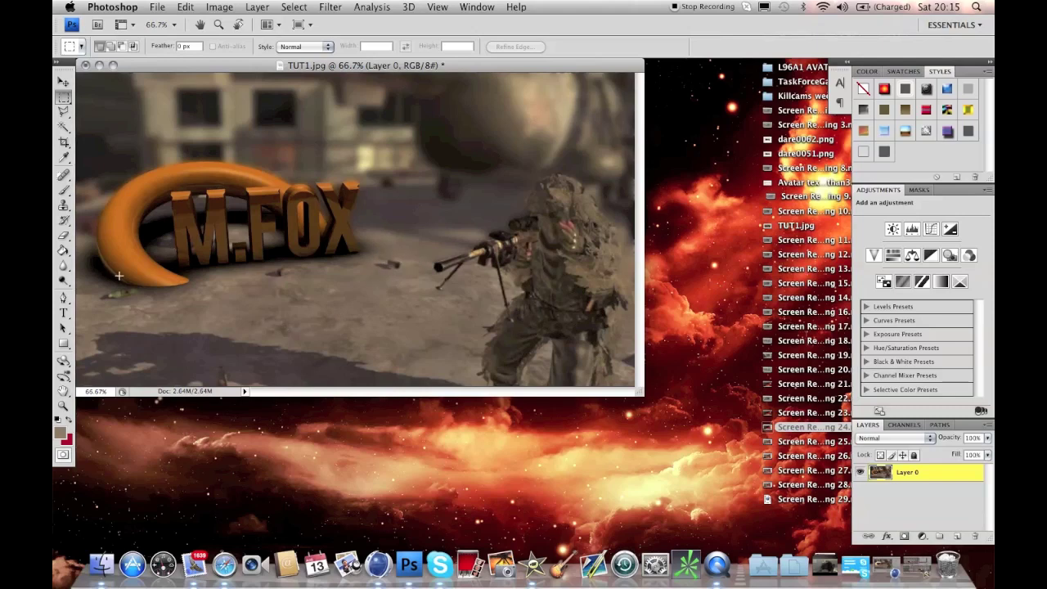
{"action": "left_click", "coordinate": [65, 158]}
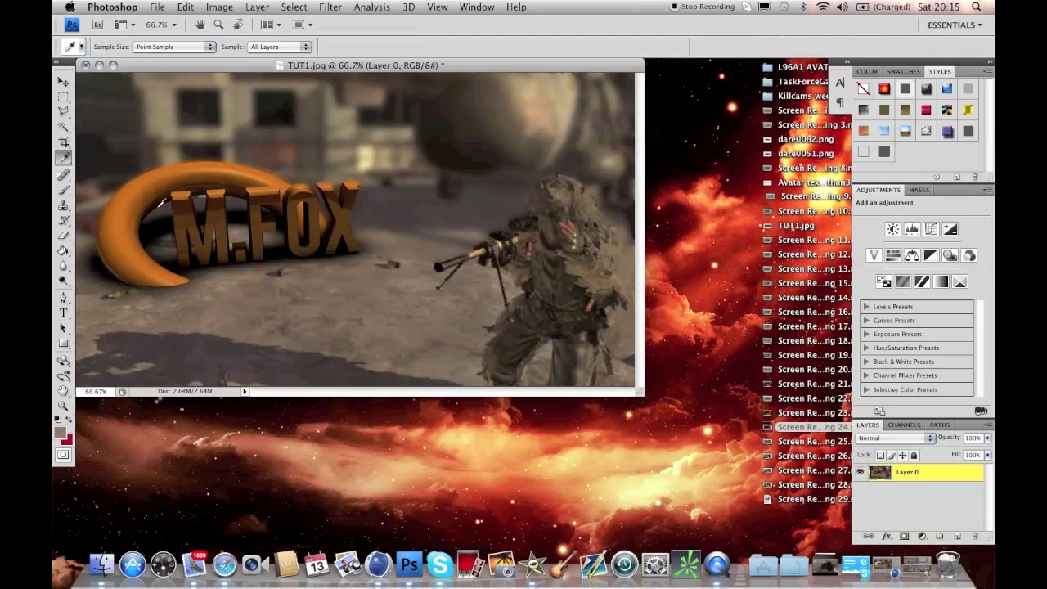
{"action": "left_click", "coordinate": [63, 190]}
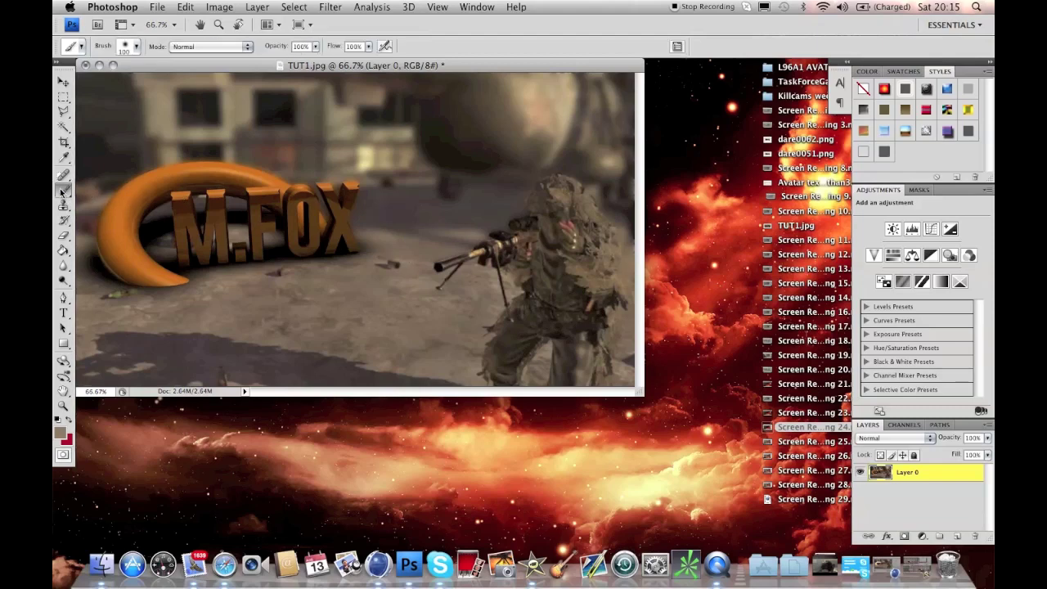
{"action": "left_click", "coordinate": [137, 49]}
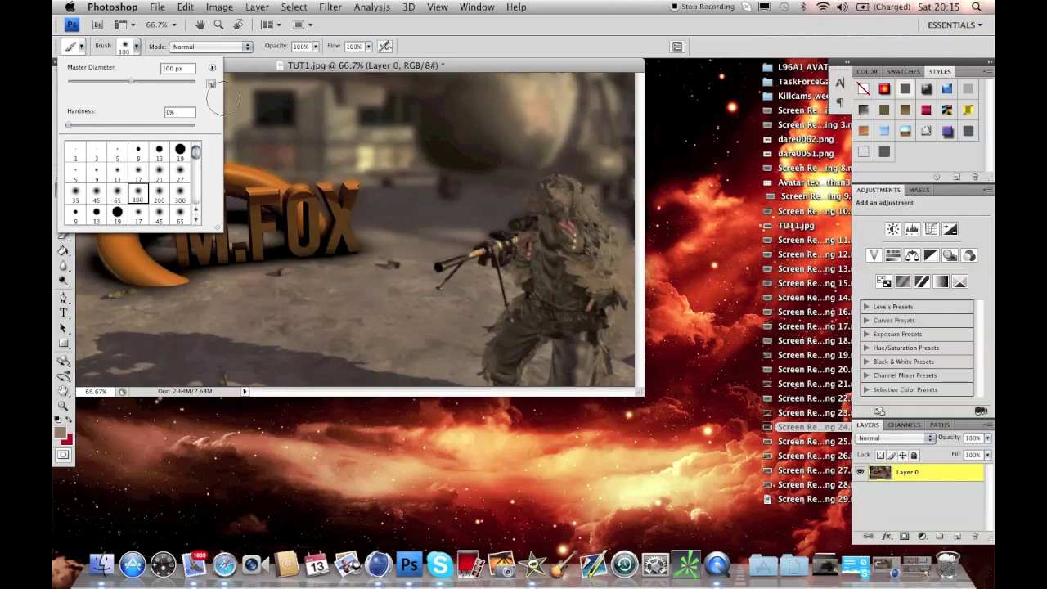
{"action": "left_click", "coordinate": [238, 68]}
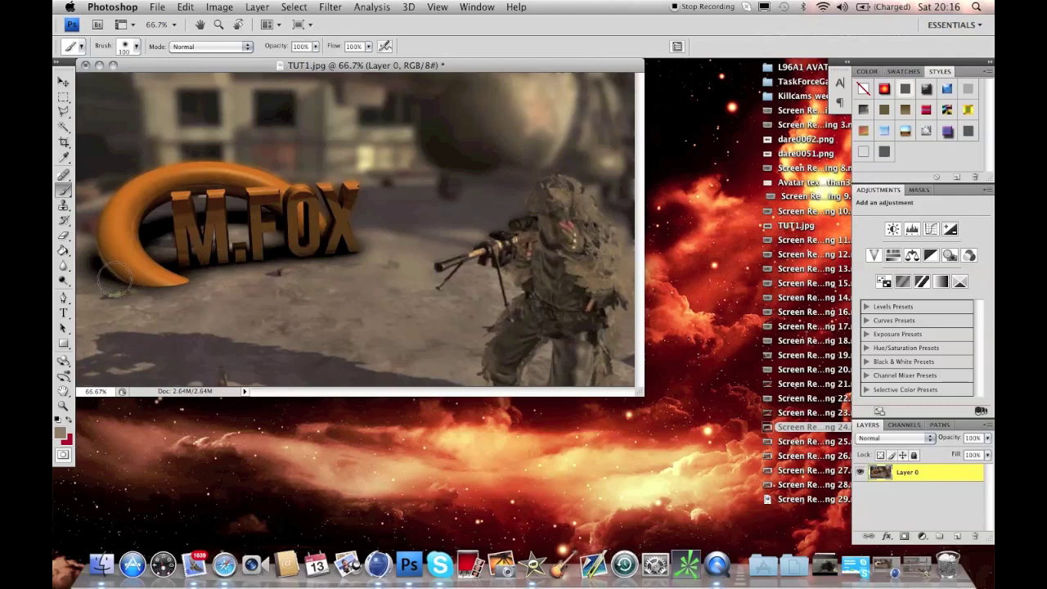
Select the soldier and his rifle with the Polygonal Lasso, tracing around their full outline down to the image's lower edge
{"action": "left_click", "coordinate": [64, 112]}
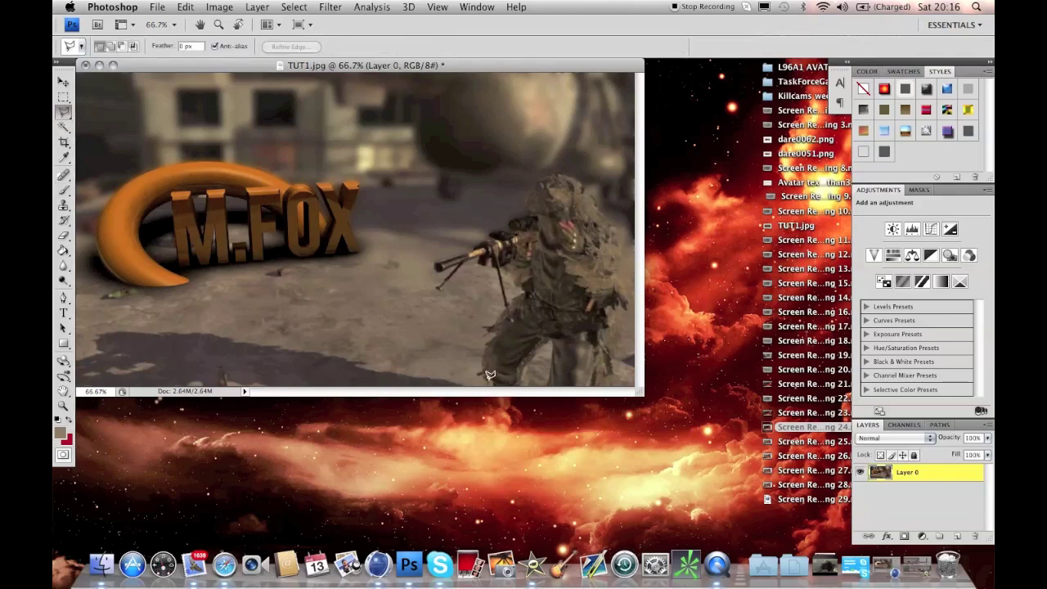
{"action": "left_click_drag", "start_coordinate": [489, 380], "coordinate": [492, 334]}
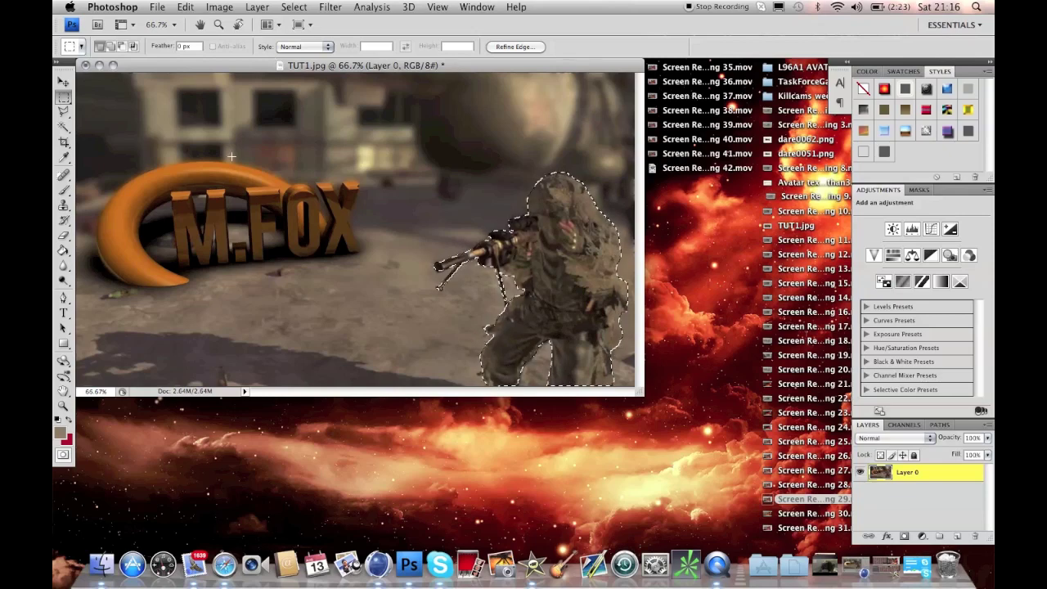
Apply a Brightness/Contrast adjustment to the selected soldier with brightness 50 and contrast 59
{"action": "left_click", "coordinate": [221, 7]}
{"action": "mouse_move", "coordinate": [241, 46]}
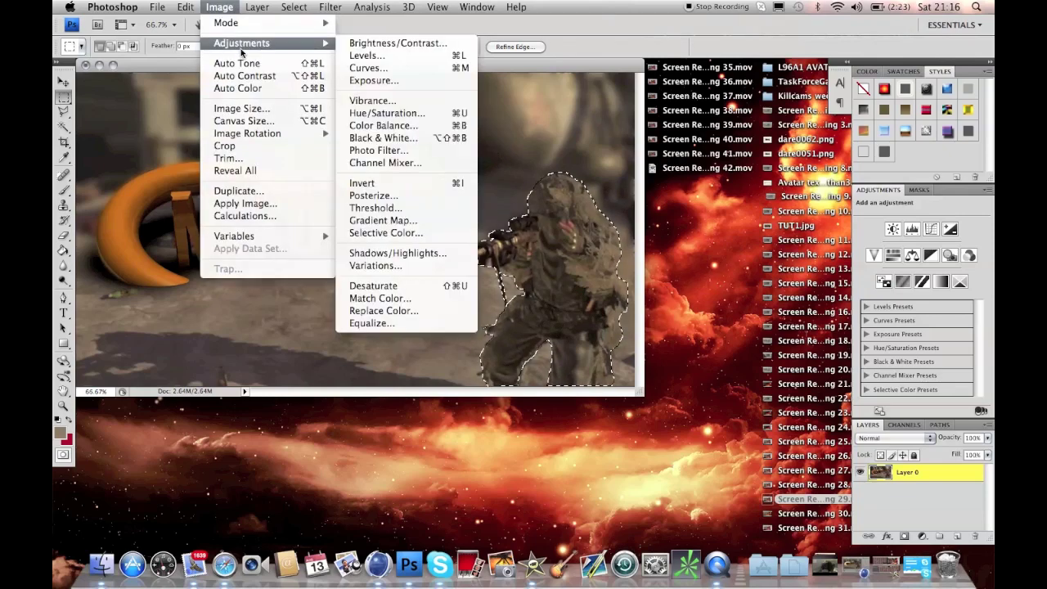
{"action": "left_click", "coordinate": [363, 46]}
{"action": "left_click_drag", "start_coordinate": [549, 86], "coordinate": [589, 120]}
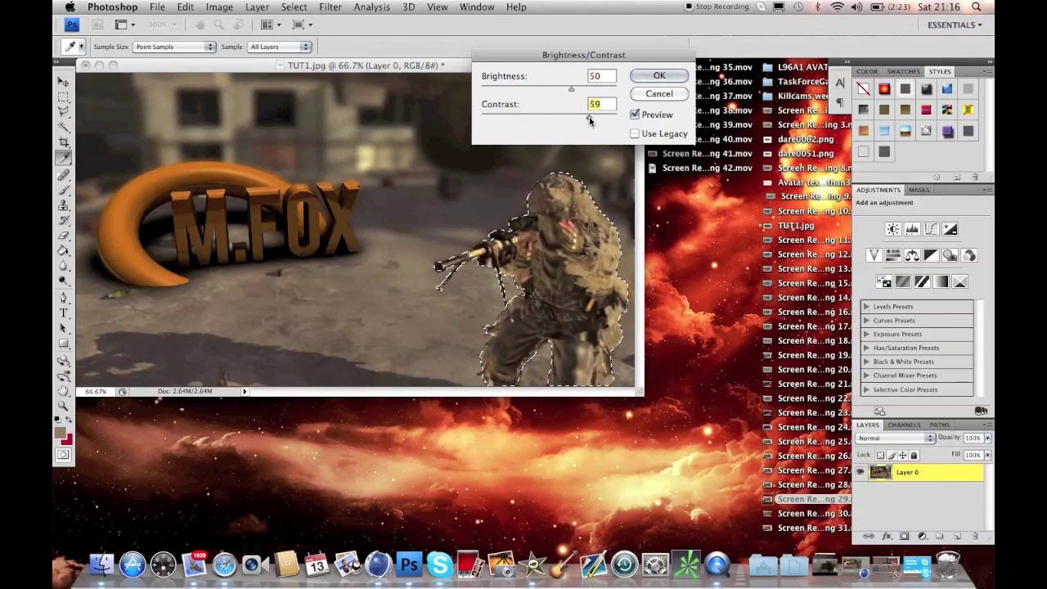
{"action": "left_click", "coordinate": [658, 75]}
Shift the selected soldier's hue to -14 with a Hue/Saturation adjustment and deselect him
{"action": "left_click", "coordinate": [220, 7]}
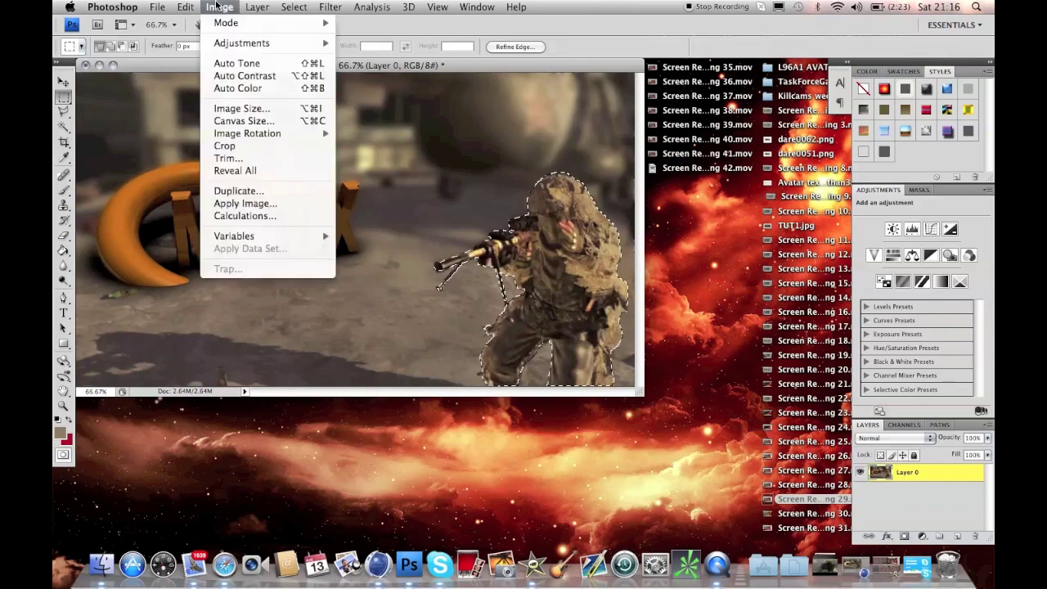
{"action": "mouse_move", "coordinate": [317, 49]}
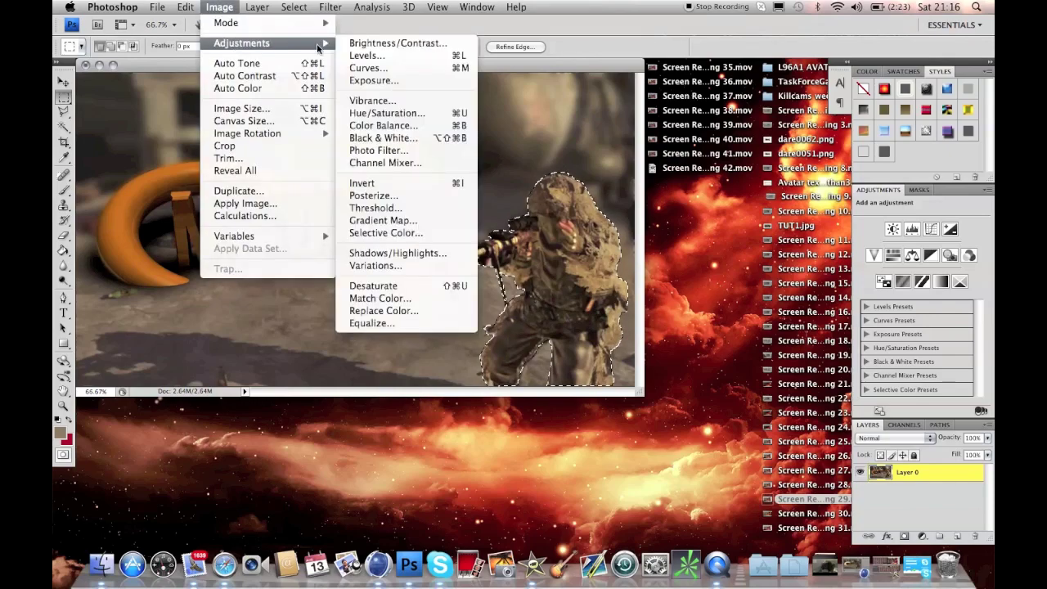
{"action": "left_click", "coordinate": [368, 113]}
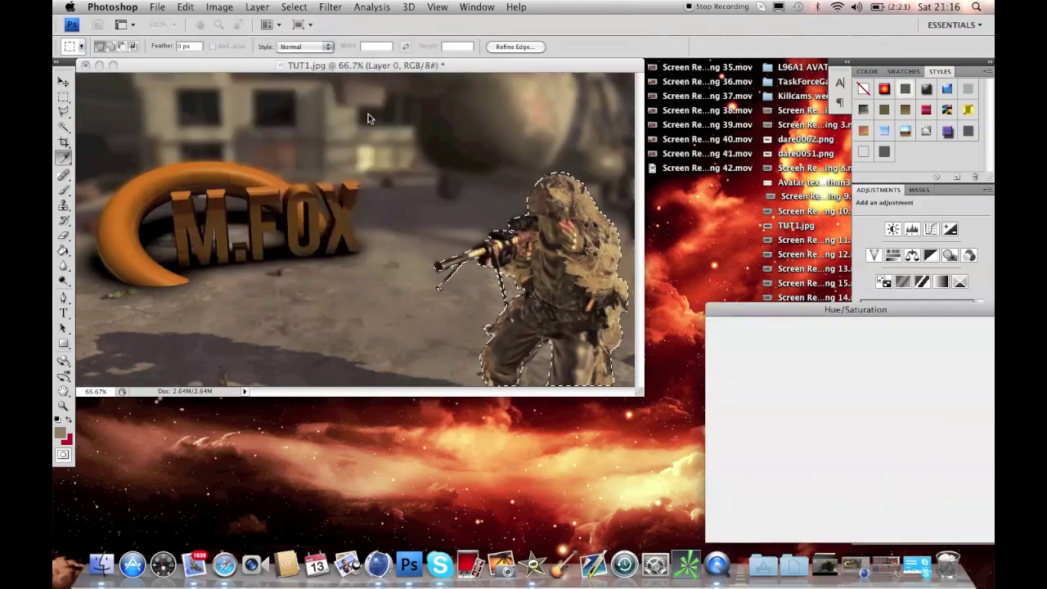
{"action": "left_click_drag", "start_coordinate": [821, 397], "coordinate": [812, 396]}
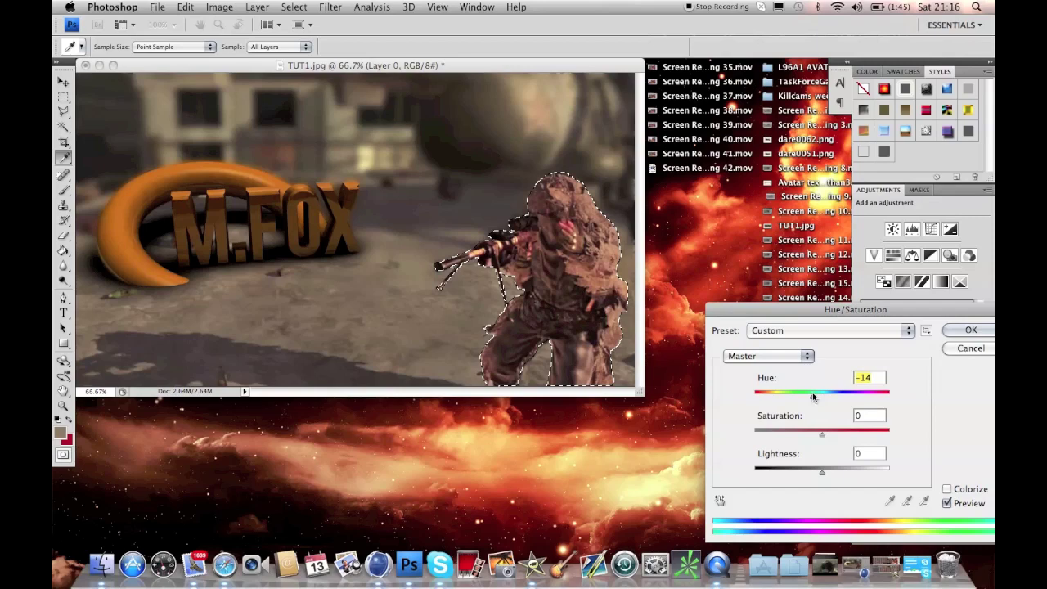
{"action": "left_click", "coordinate": [969, 329]}
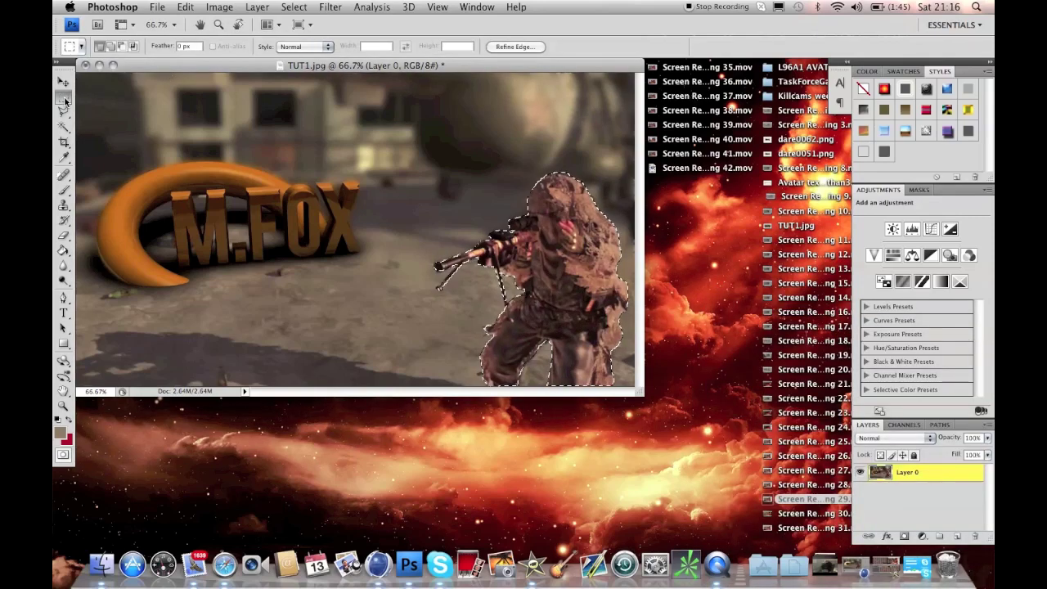
{"action": "left_click", "coordinate": [194, 129]}
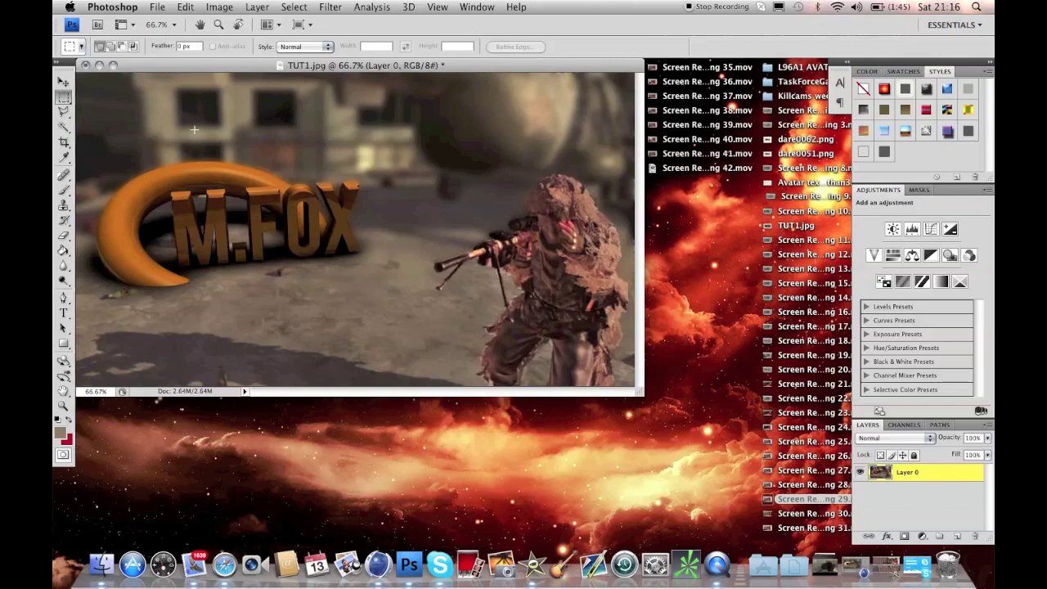